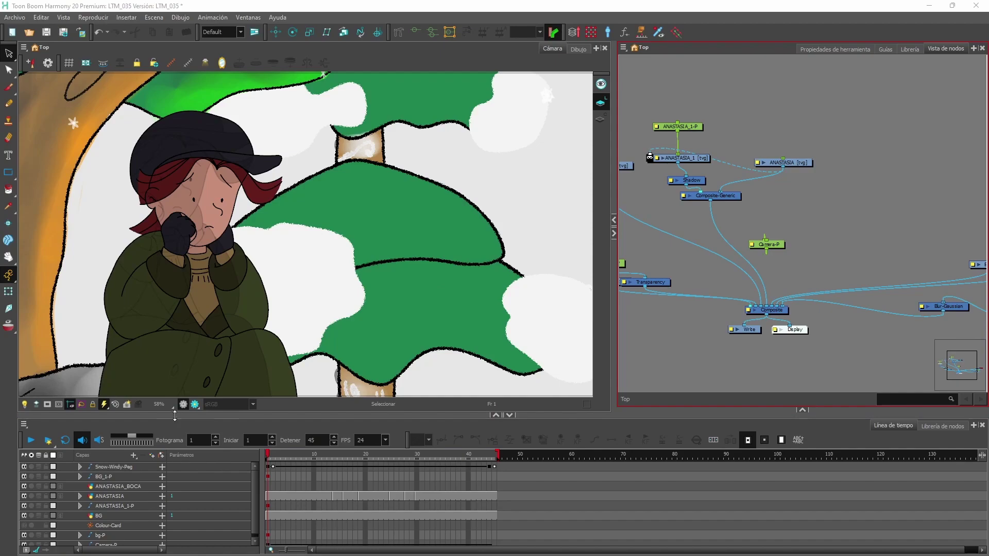
Step: Preview the full scene in render mode and return the camera view to its normal display
click(195, 405)
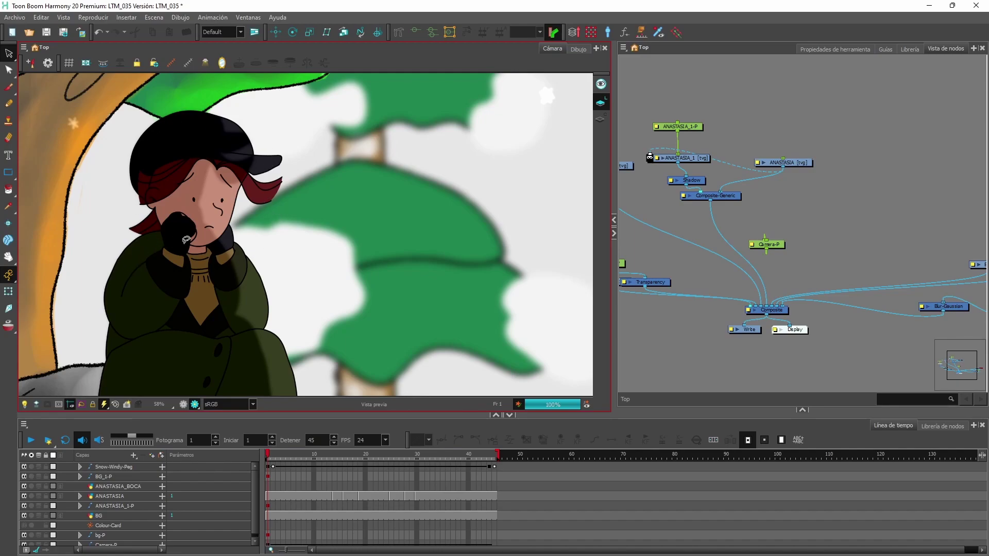
click(182, 404)
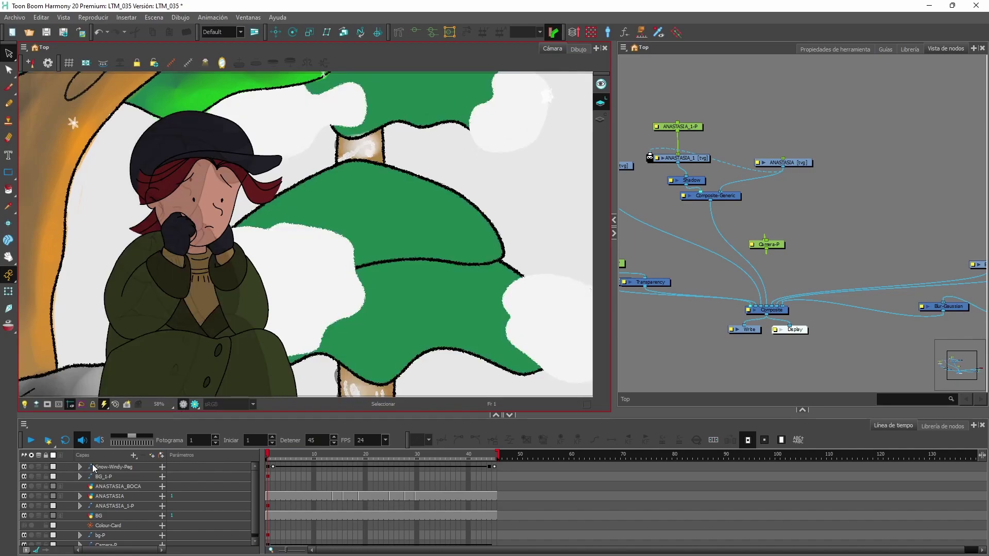
Step: Disable the Snow-Windy-Peg, BG_1-P, BG and bg-P layers and check the isolated character in render preview
click(23, 468)
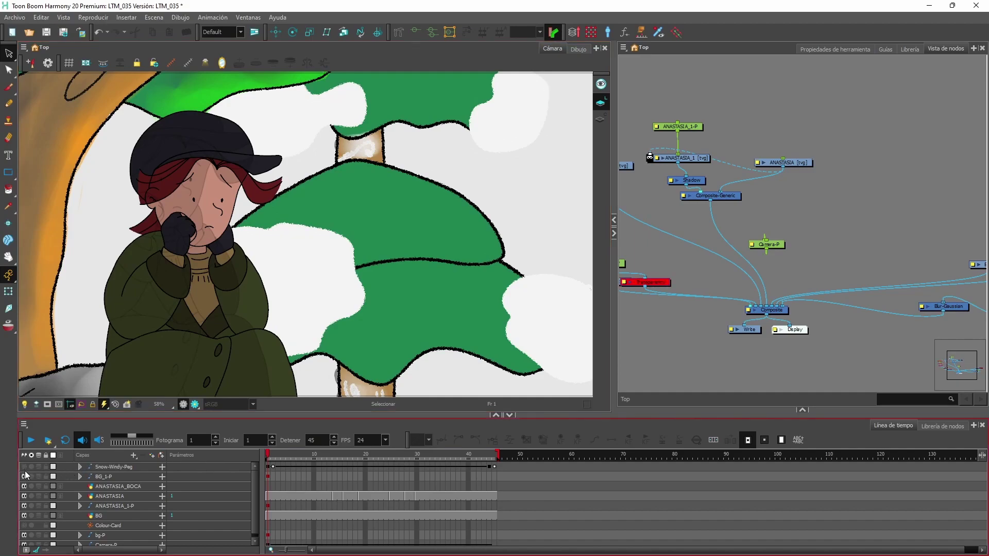
click(24, 476)
click(24, 516)
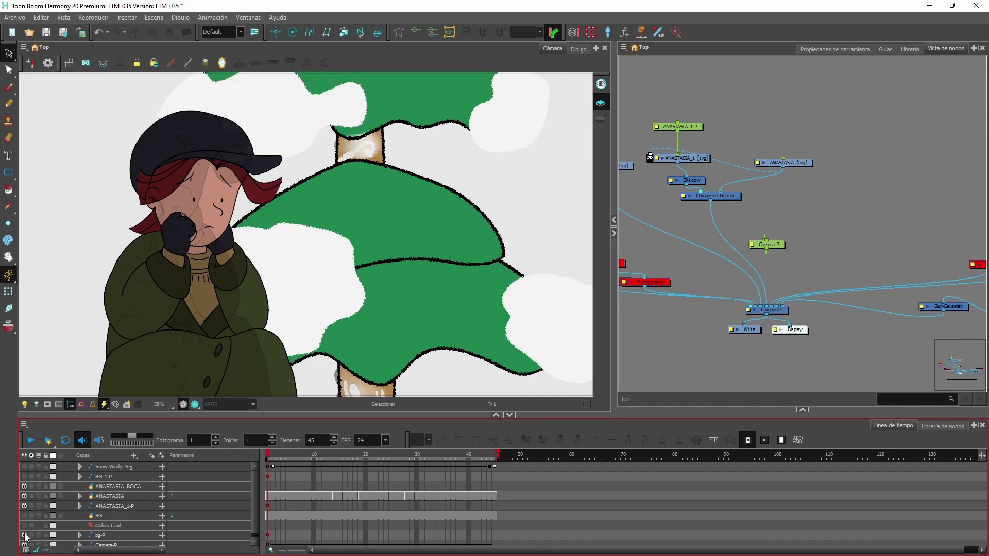
click(25, 535)
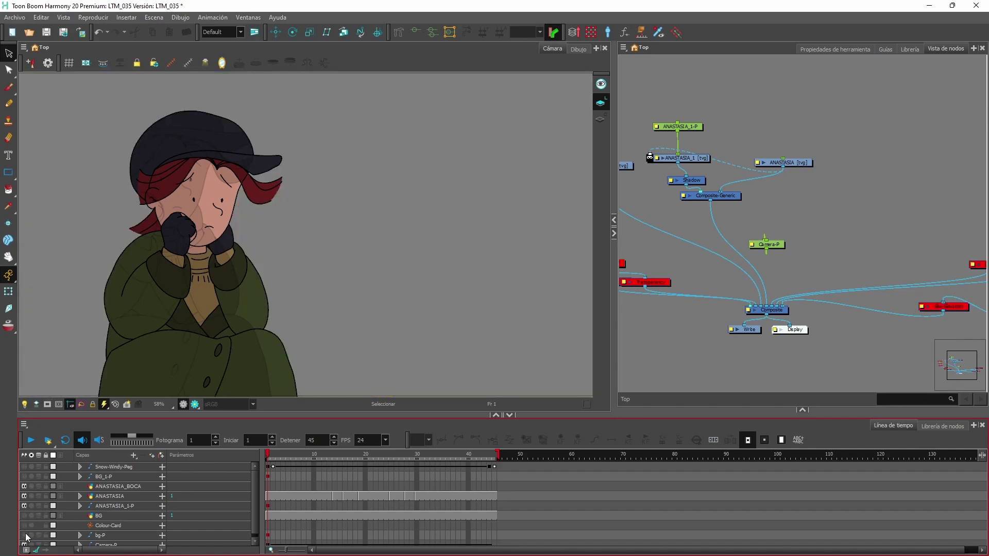
click(194, 404)
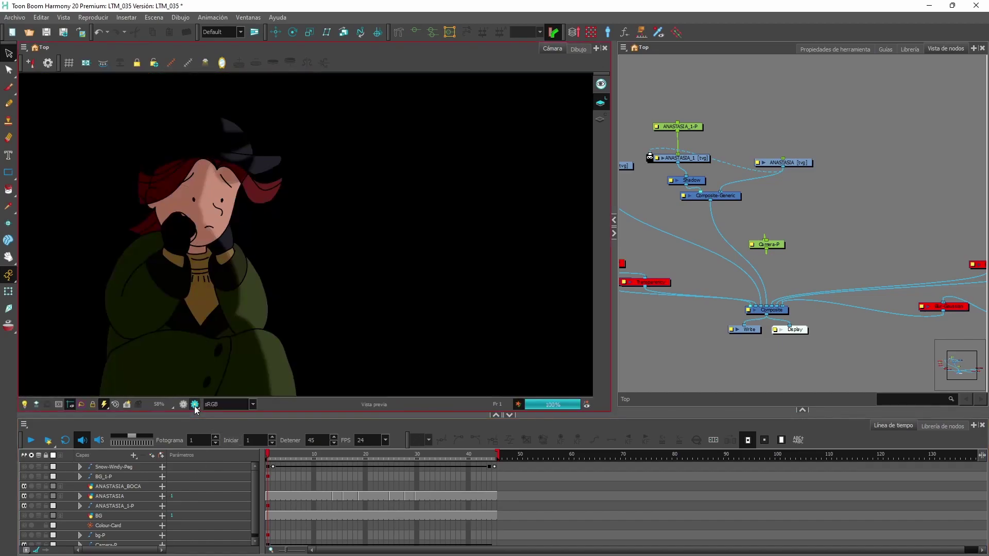
click(183, 406)
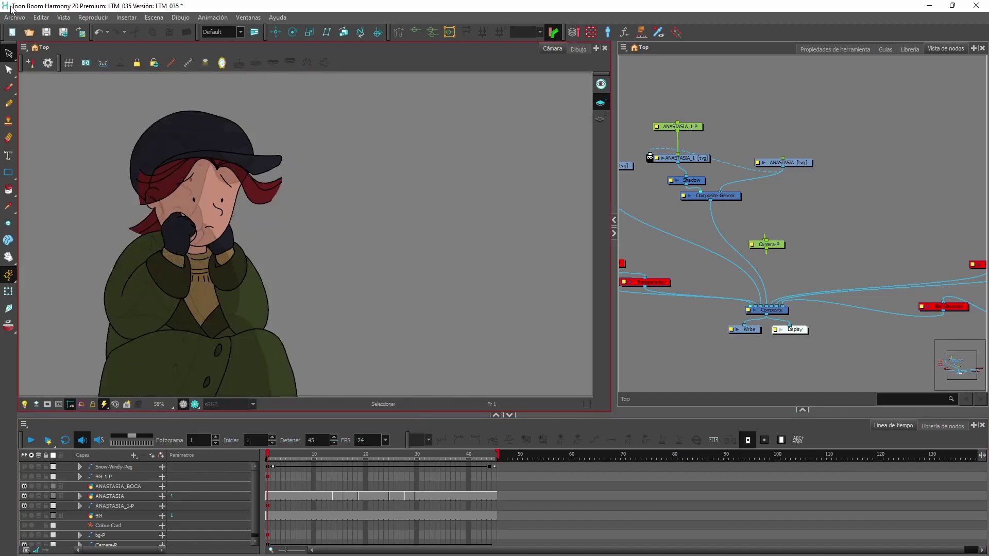
click(14, 17)
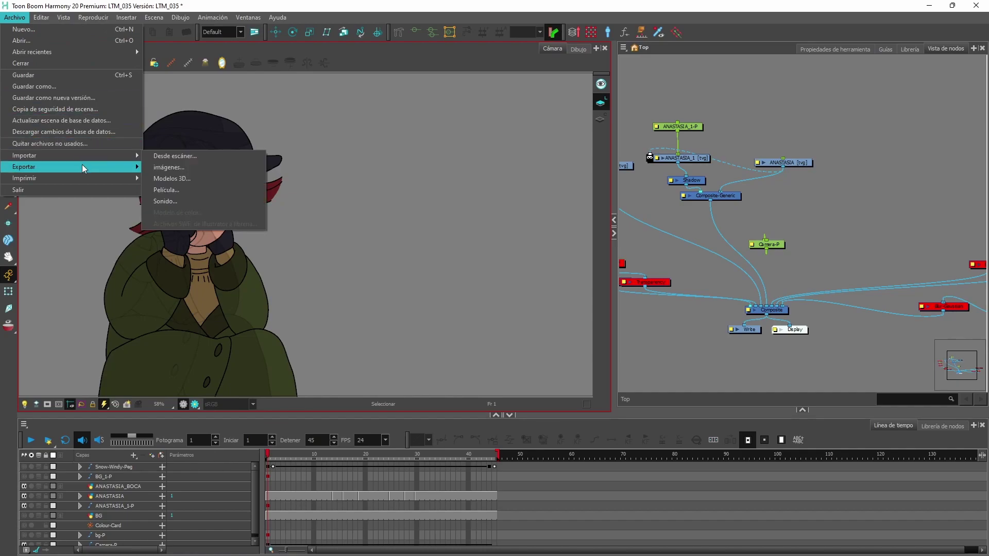
mouse_move(95, 167)
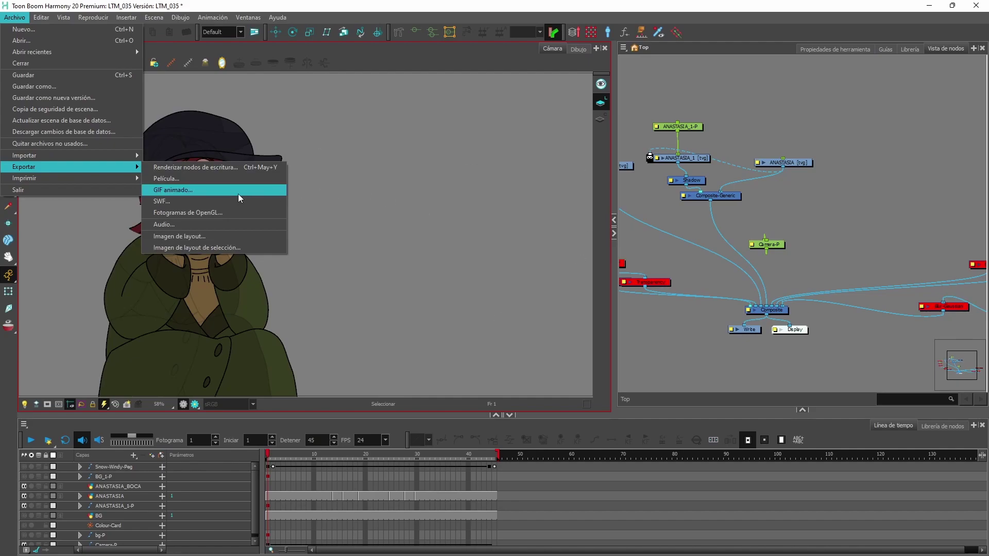
click(196, 168)
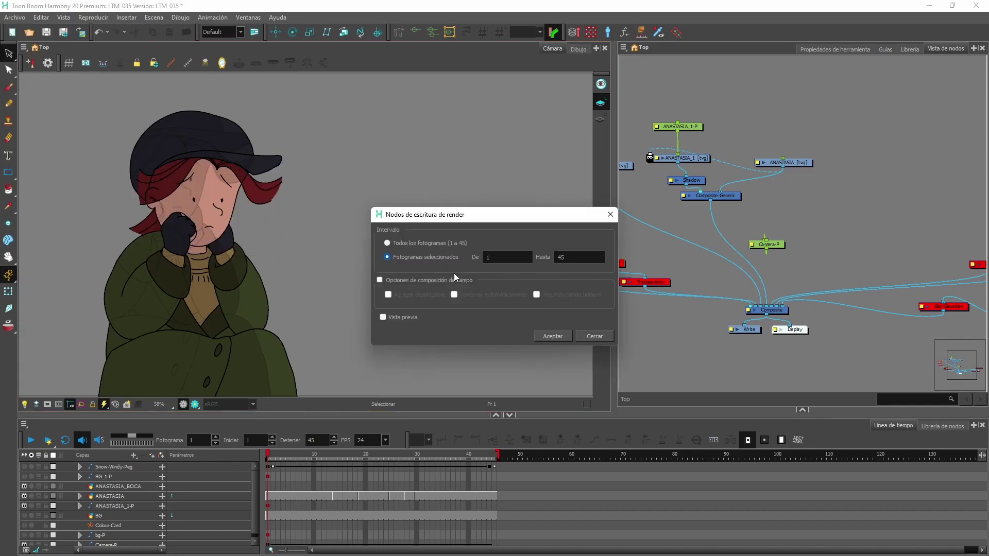
click(600, 336)
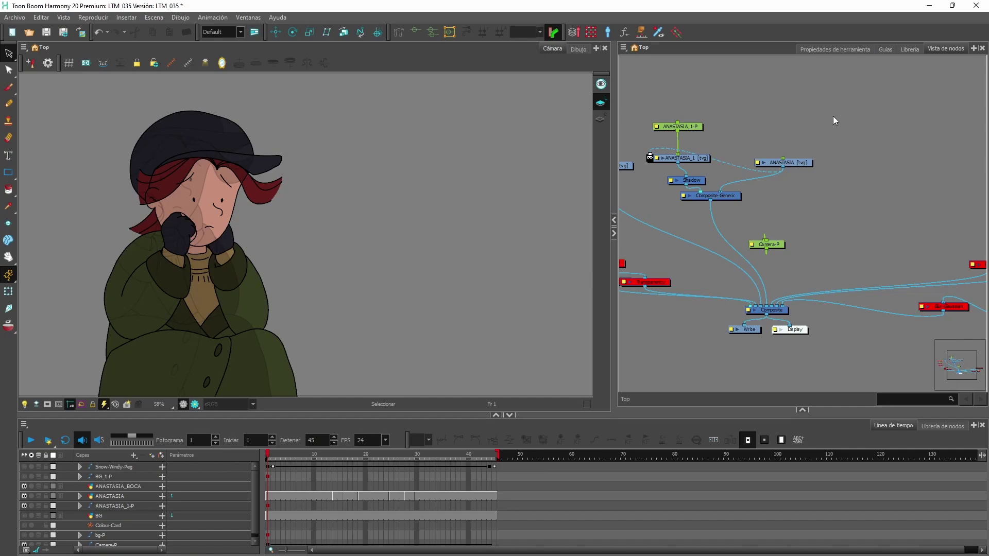
Step: Open the Write node's properties in the node network and set the drawing file name to "Personaje cartoon"
click(945, 50)
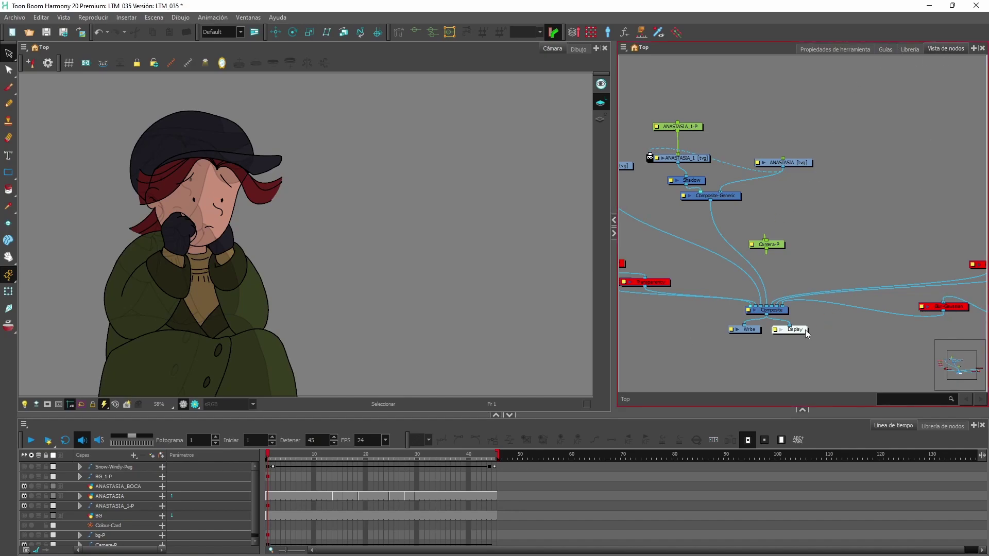
scroll(760, 357, up, 5)
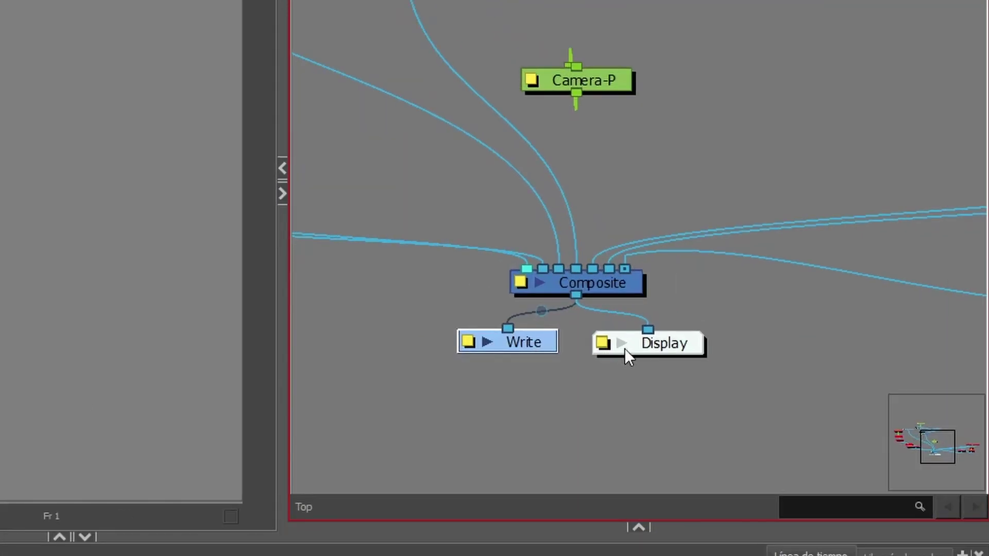
click(805, 318)
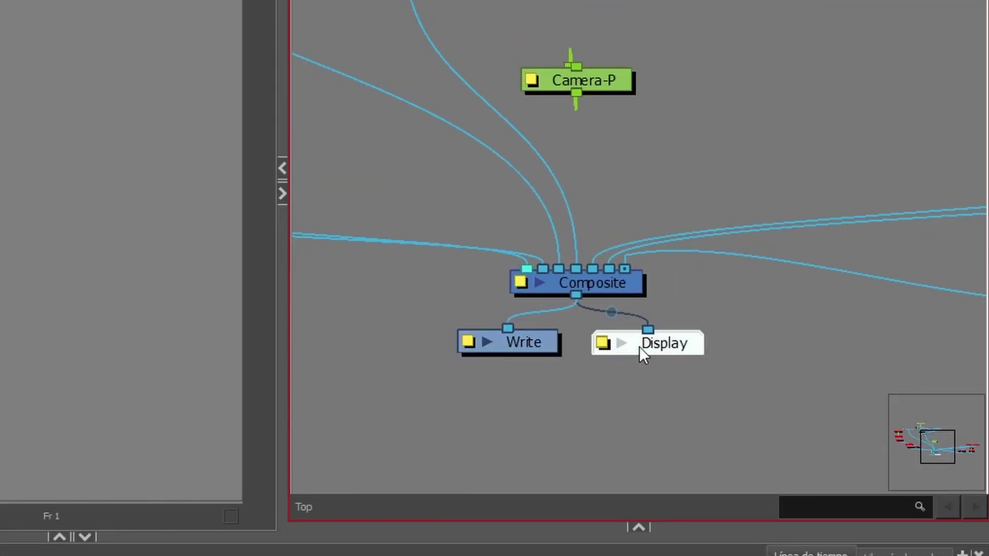
click(548, 348)
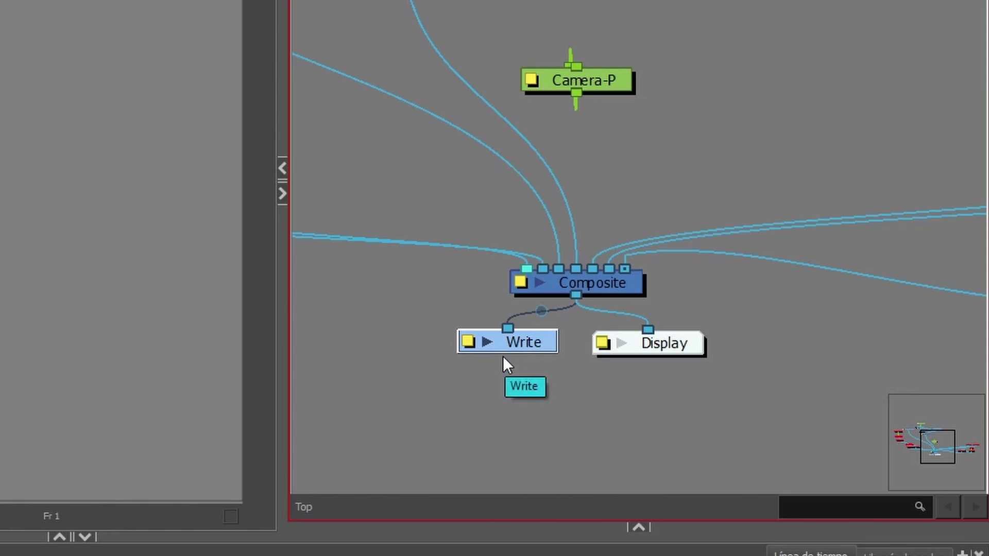
click(468, 340)
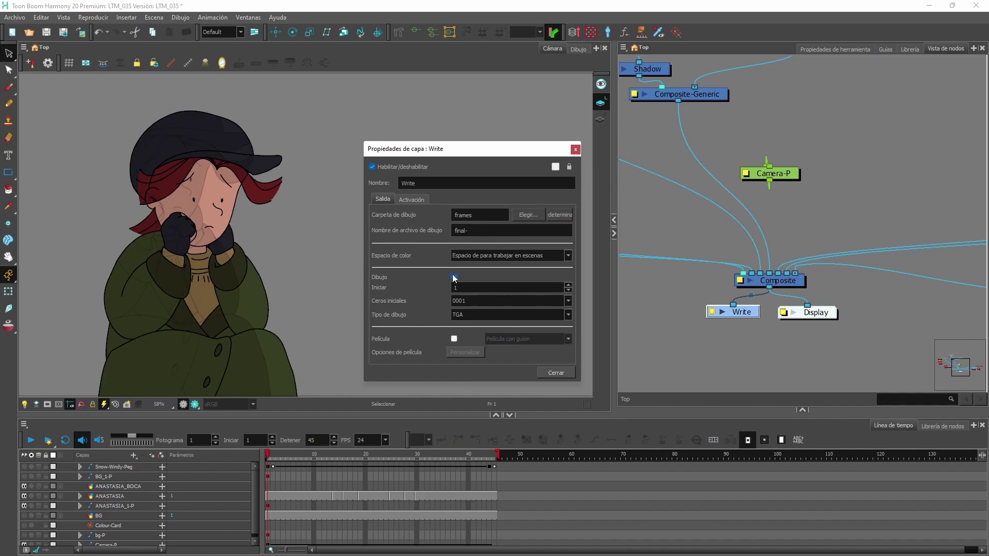
key(Tab)
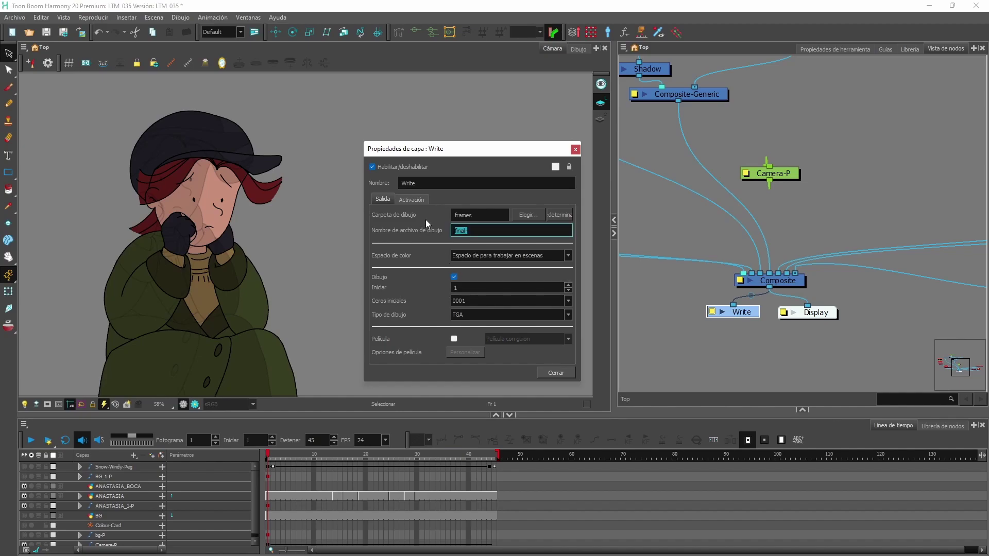
text(Personaje cartoon)
Step: Set the Write node's drawing type to PNG4 and close its properties
click(568, 314)
scroll(536, 345, down, 6)
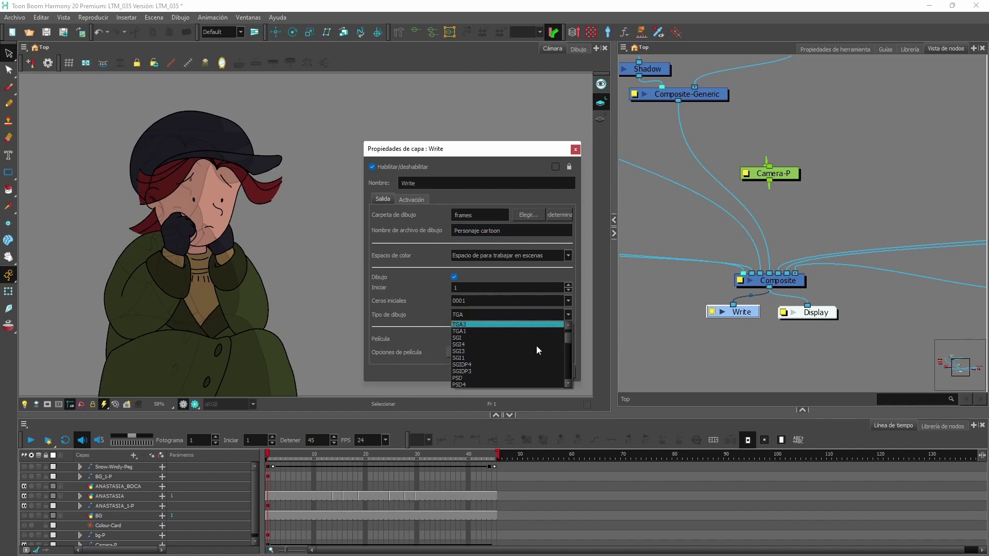
click(478, 344)
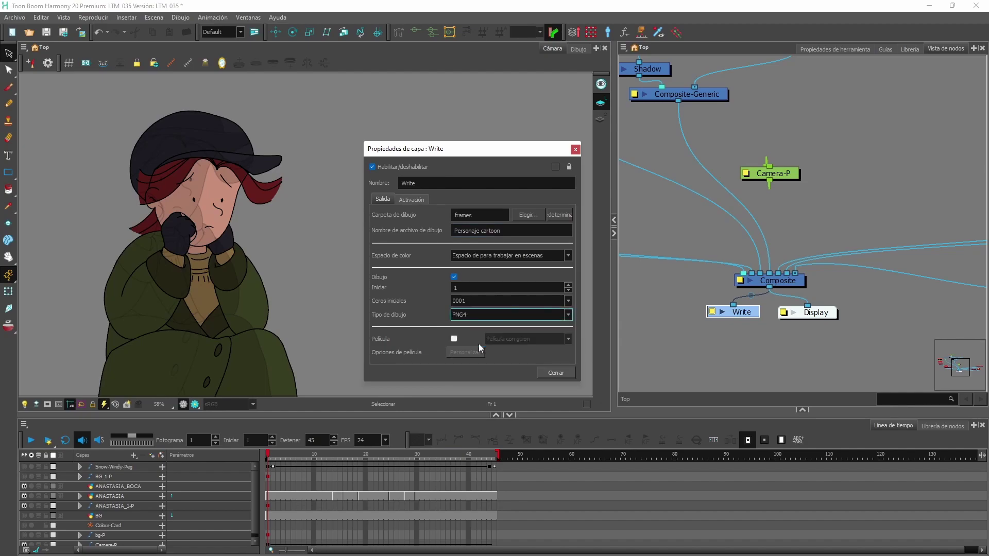
click(555, 372)
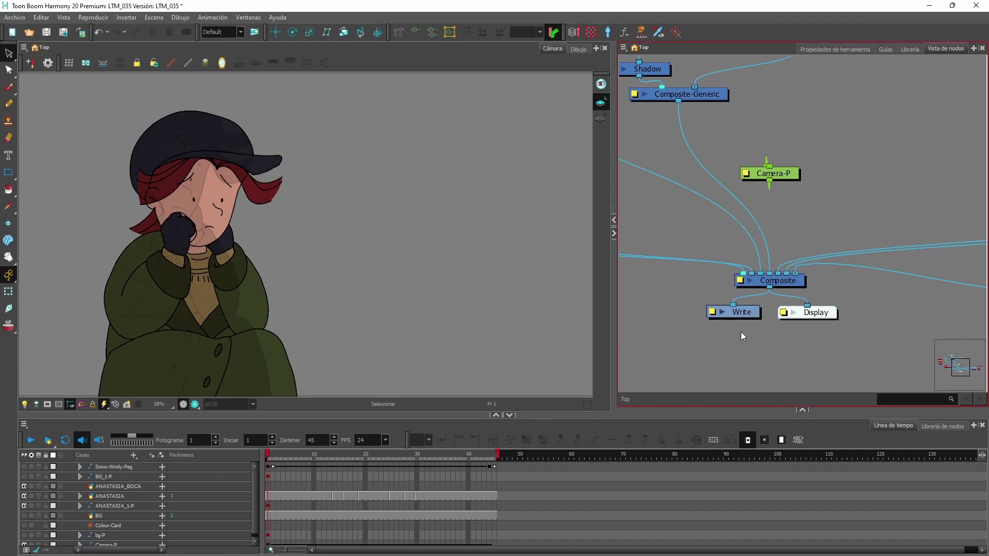
Step: Render the write nodes for all frames of the scene
click(23, 19)
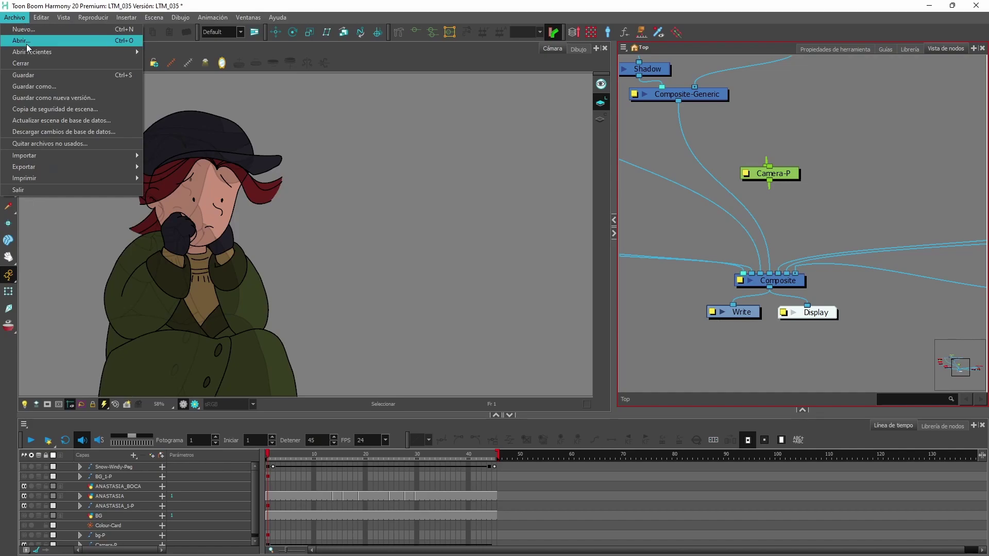
mouse_move(137, 169)
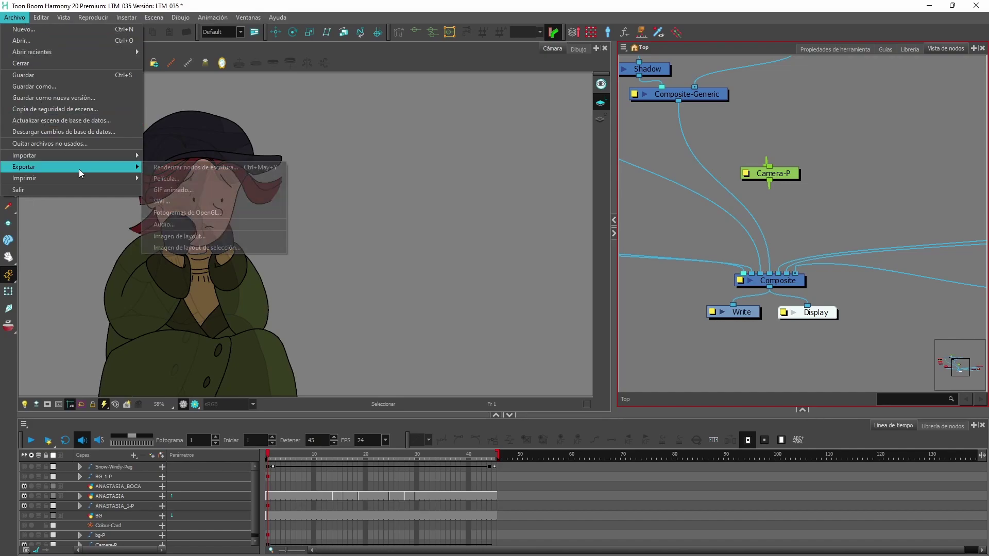
click(175, 169)
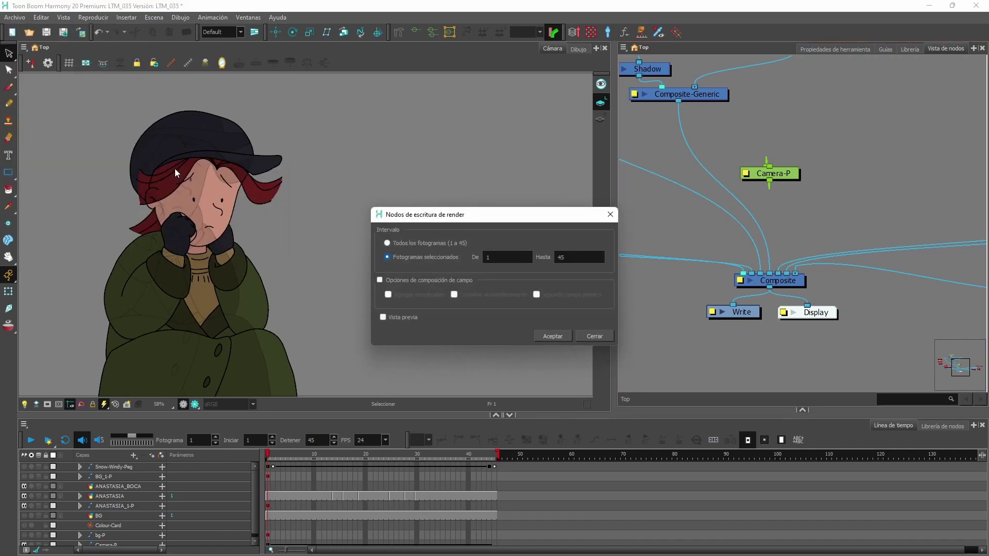
click(393, 244)
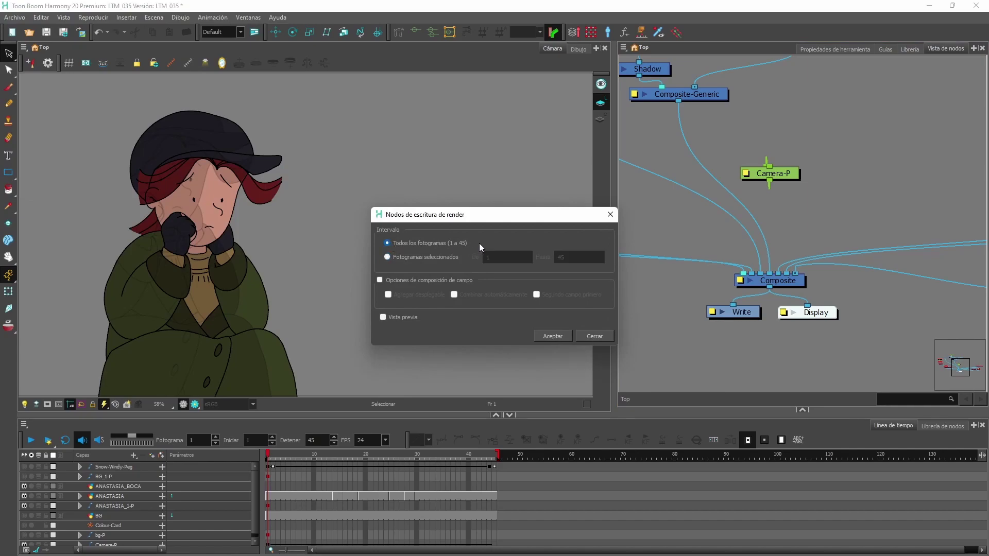
click(556, 335)
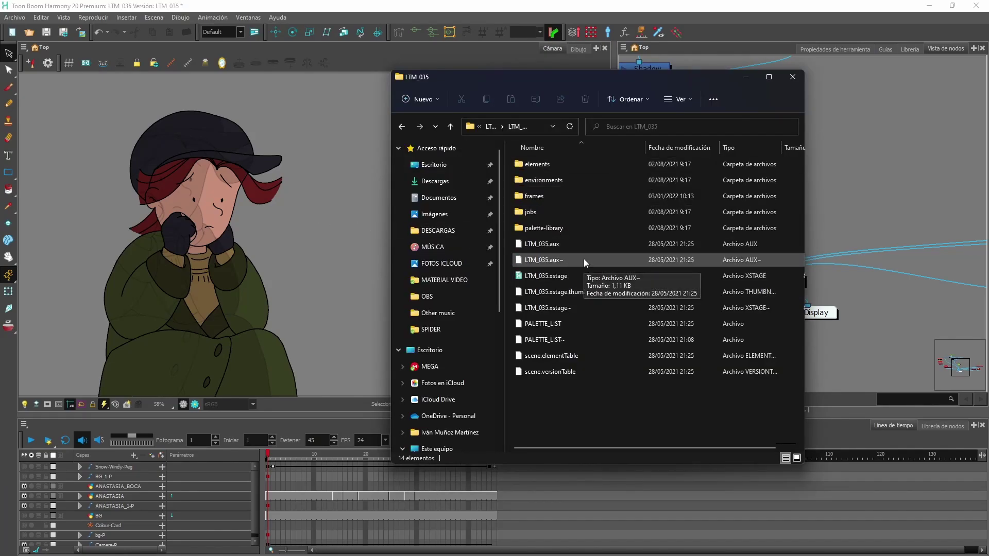
Step: Open the frames folder of the LTM_035 project in File Explorer and look through several rendered PNG images in Photos
double_click(548, 195)
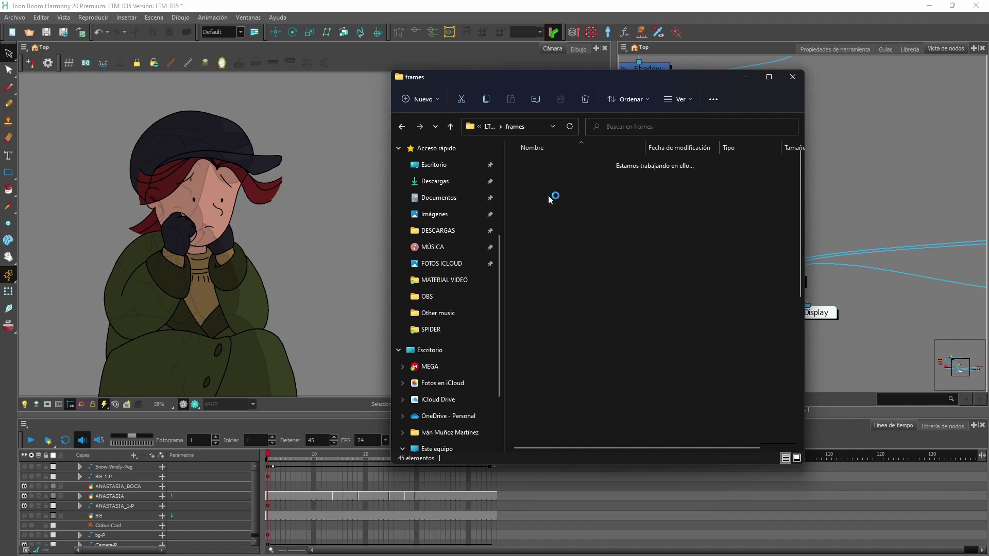
click(771, 78)
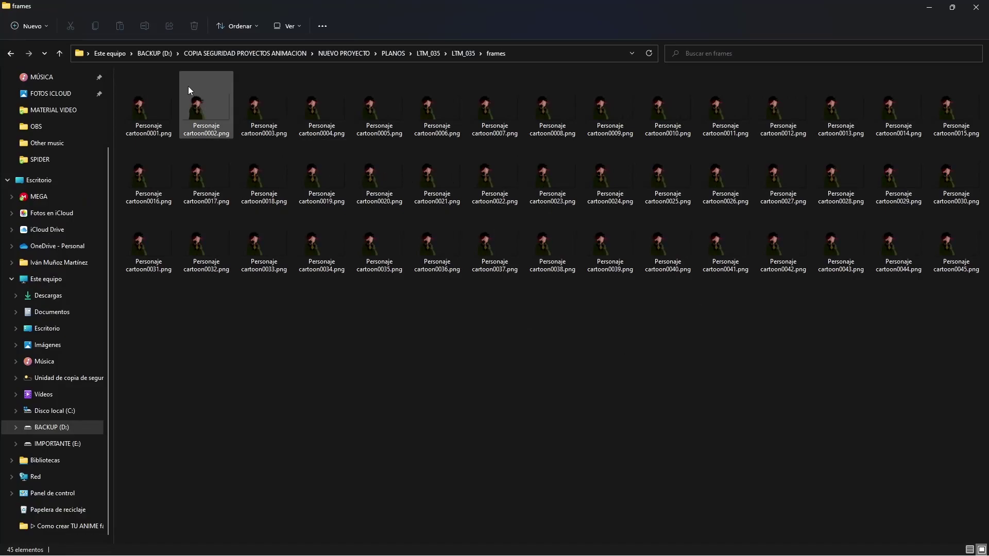
double_click(147, 109)
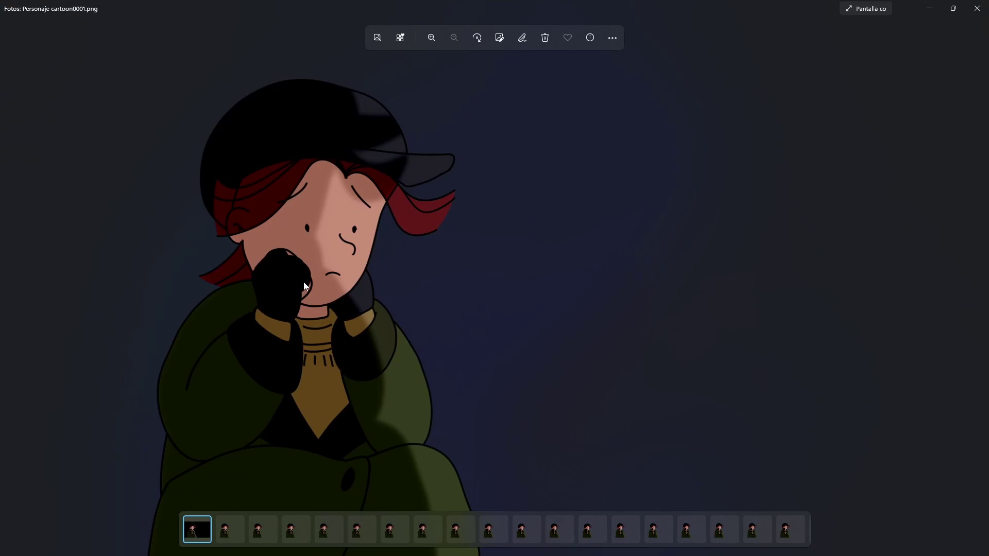
key(Right)
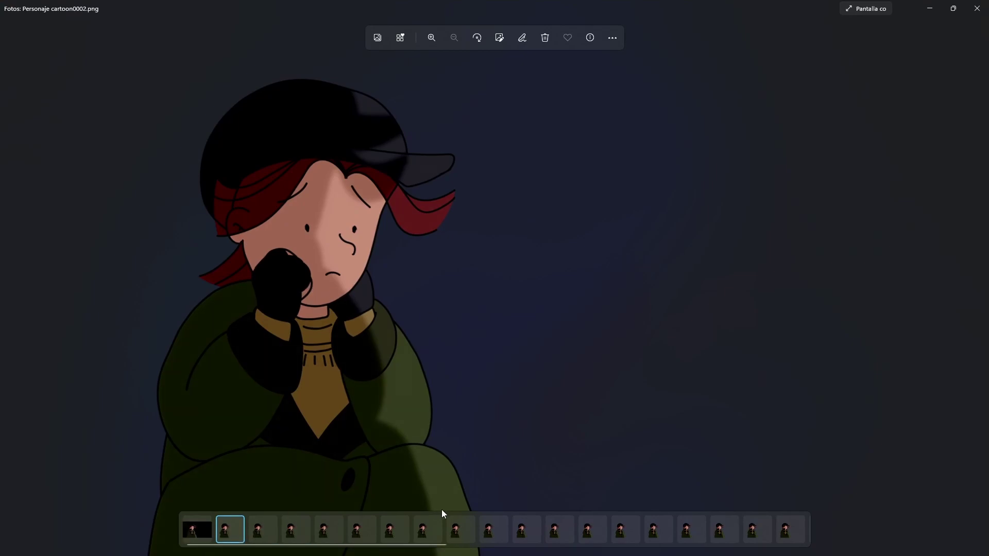
click(718, 533)
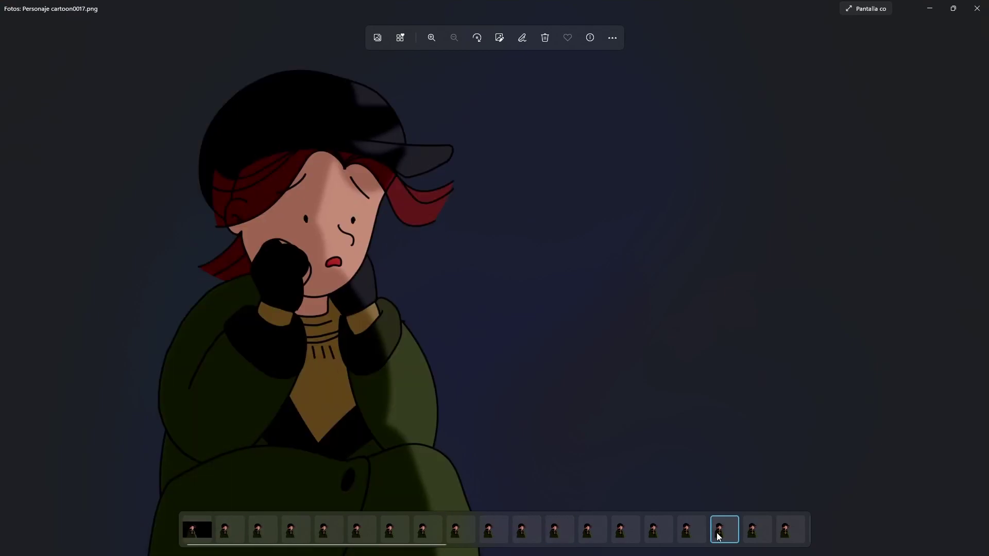
click(627, 533)
click(593, 534)
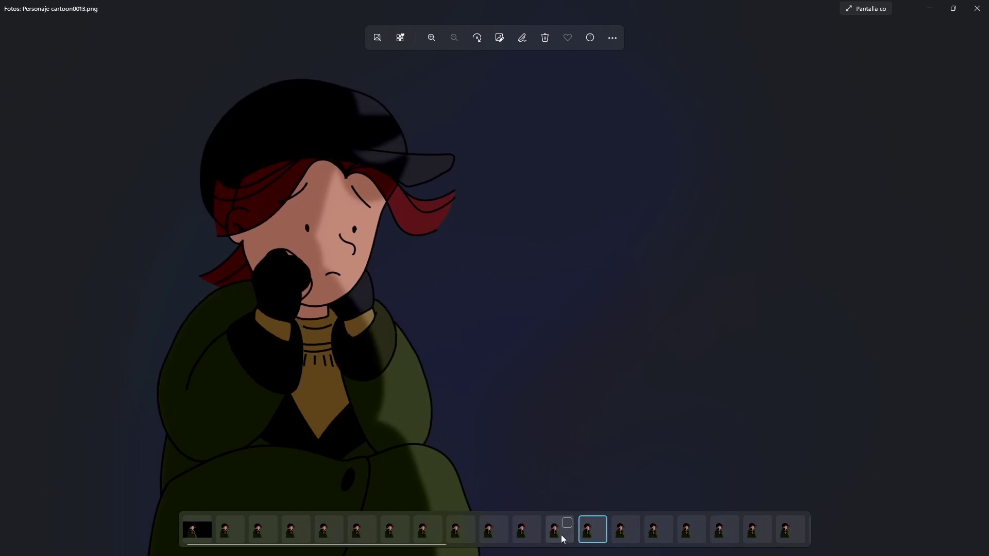
key(alt+Tab)
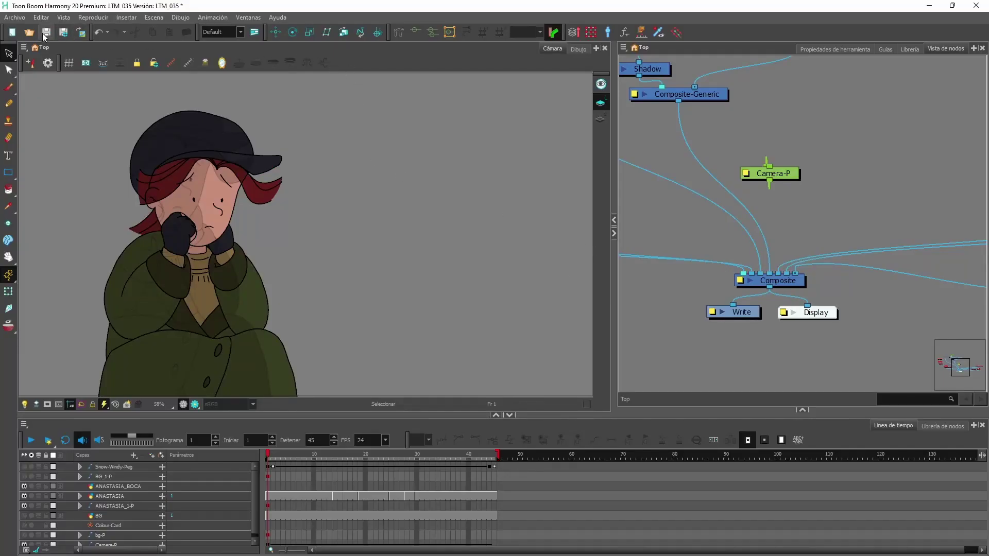
click(18, 20)
mouse_move(129, 169)
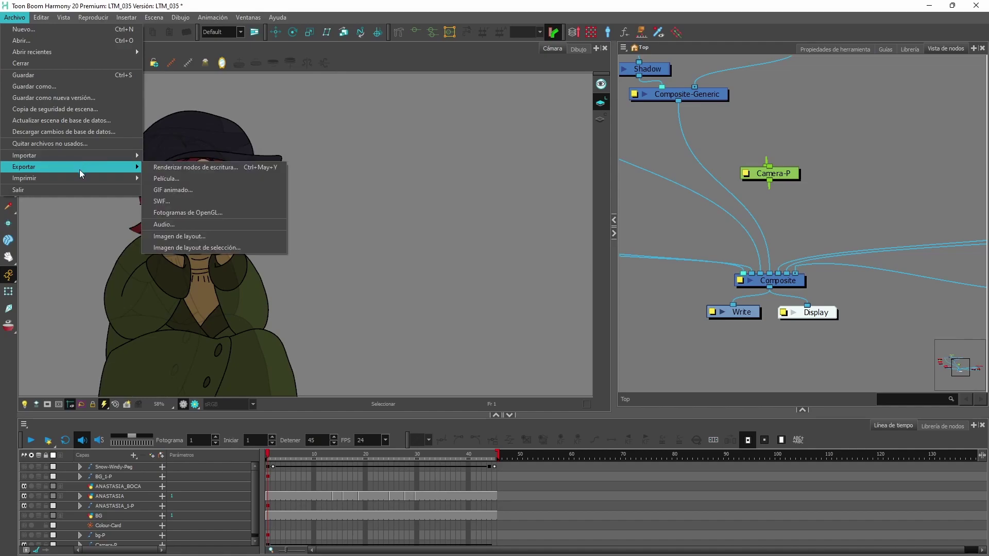
click(170, 178)
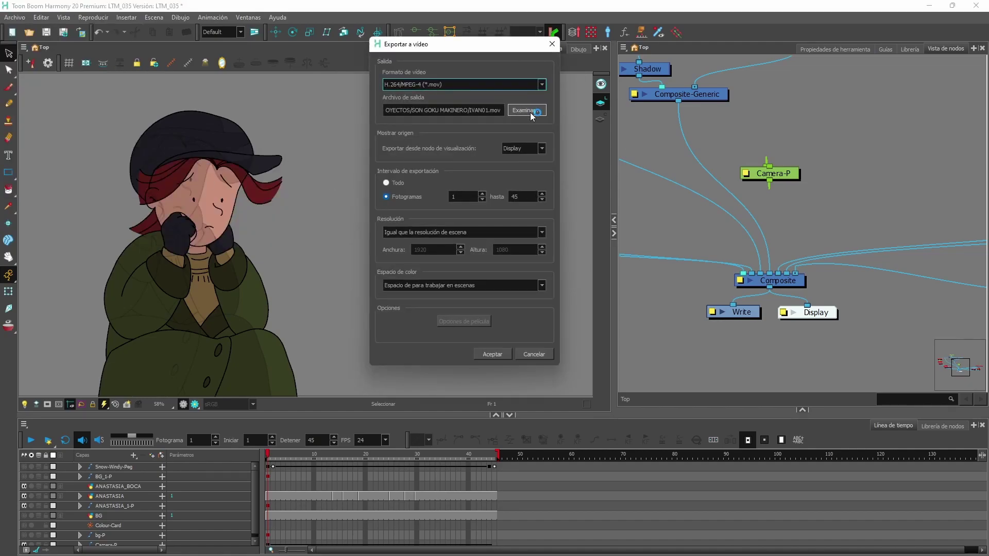
click(398, 183)
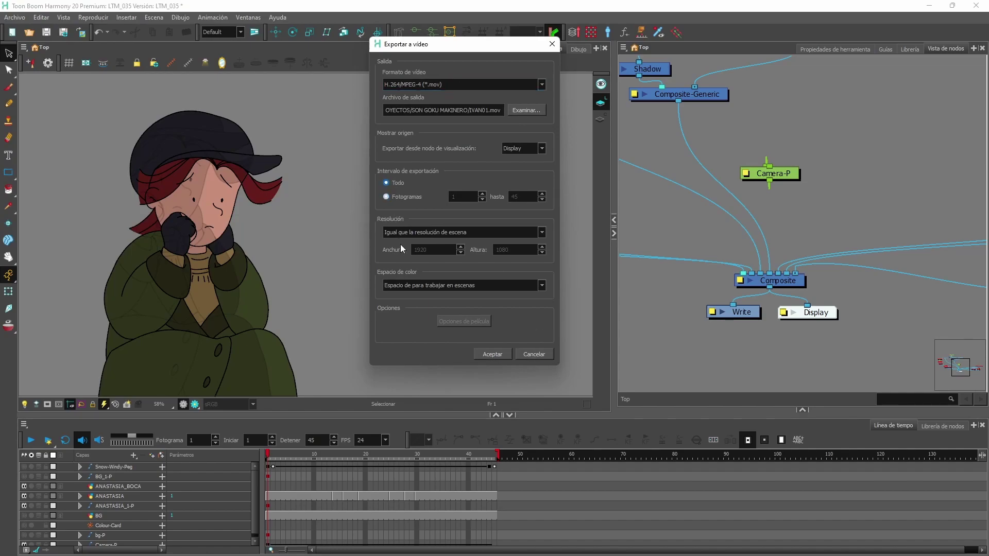
click(534, 355)
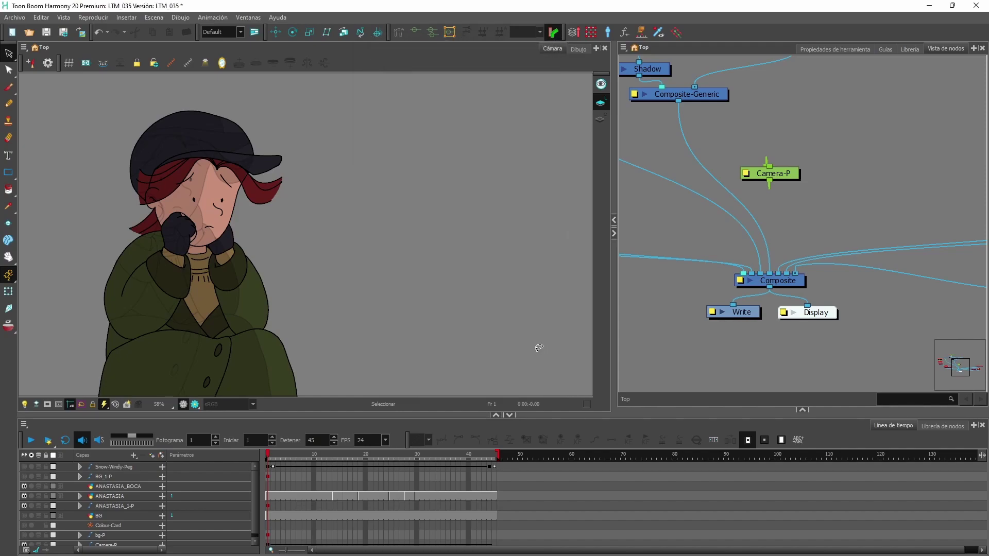